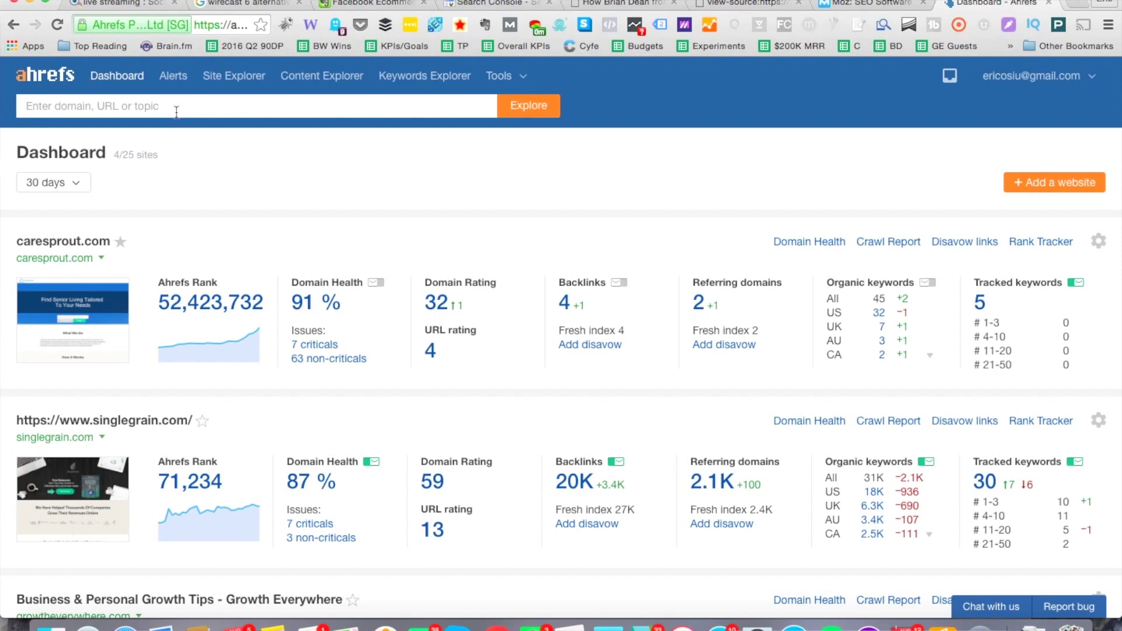
text(www.)
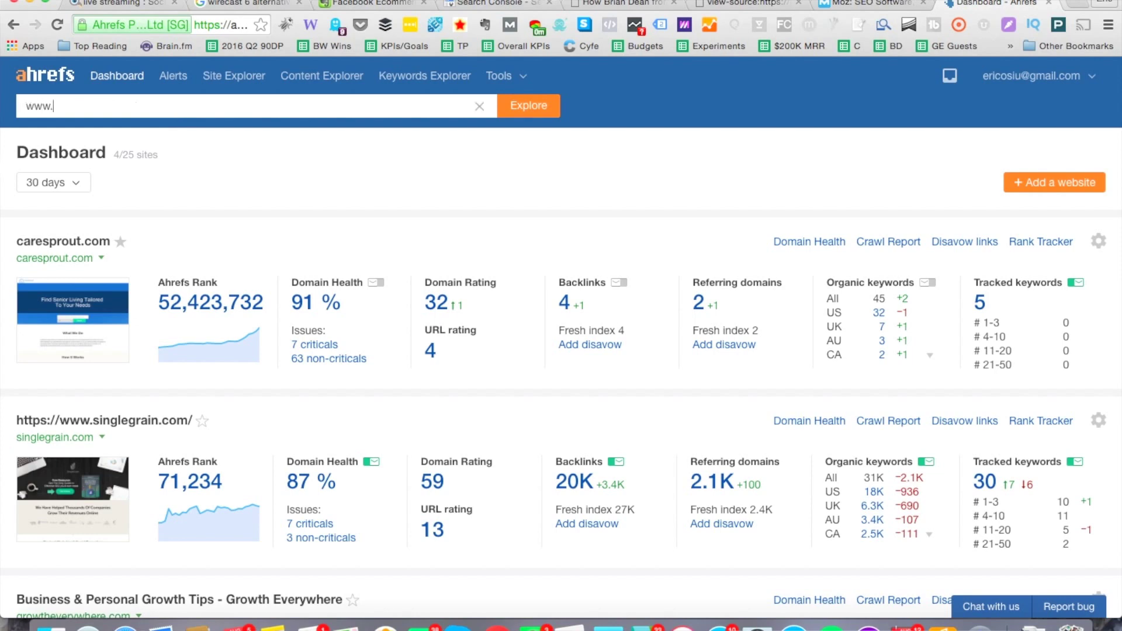
text(quicksprout.com)
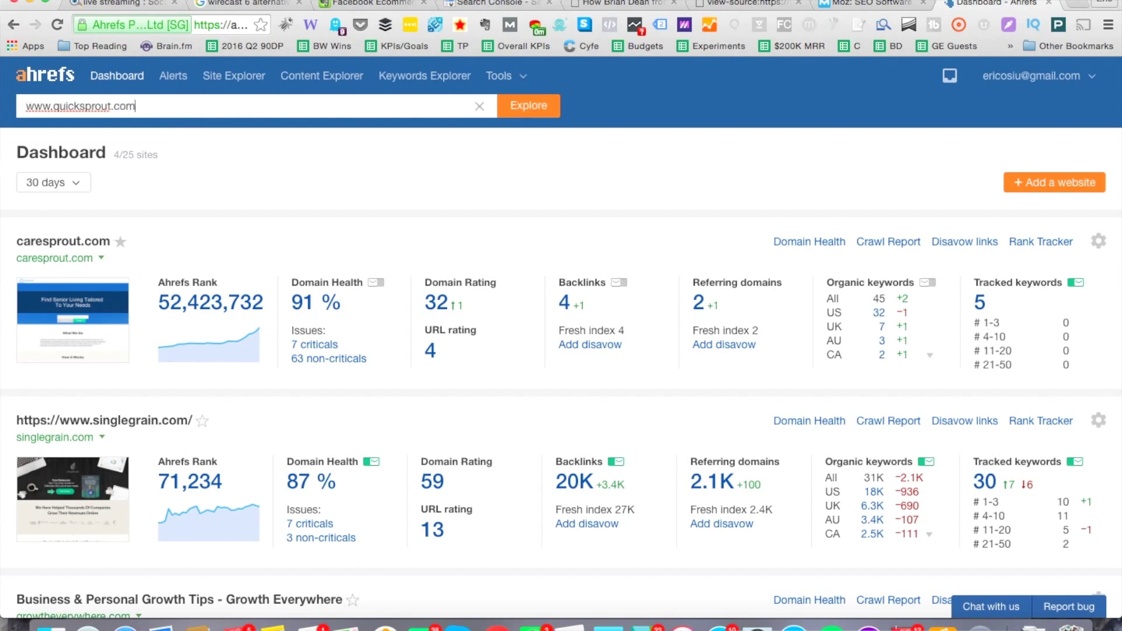
key(Return)
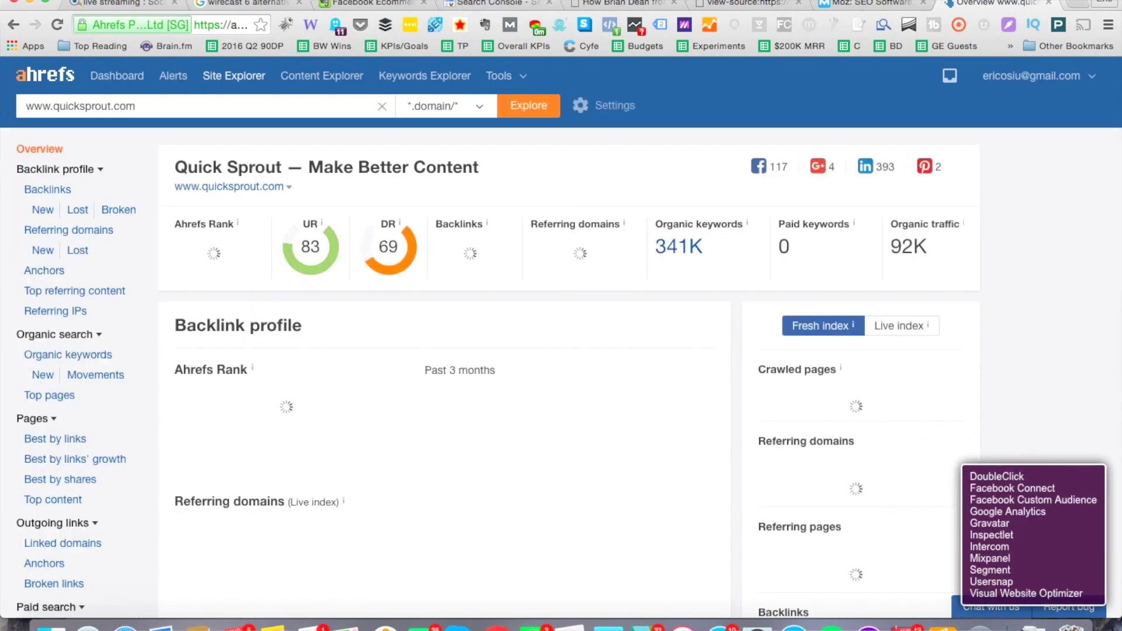
mouse_move(476, 78)
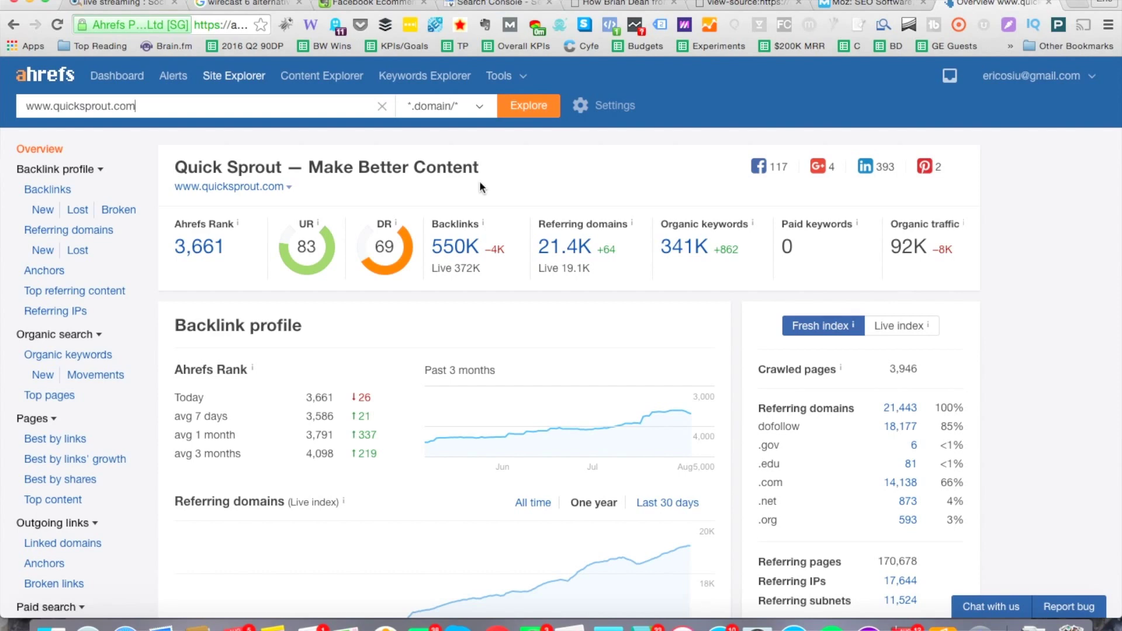
click(49, 214)
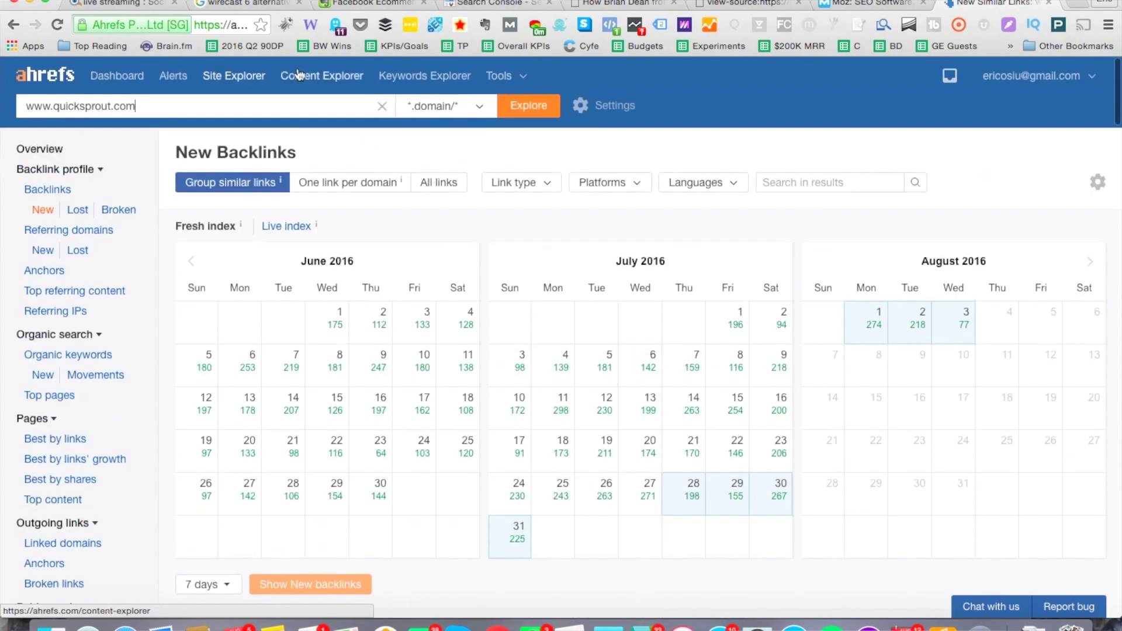
click(337, 188)
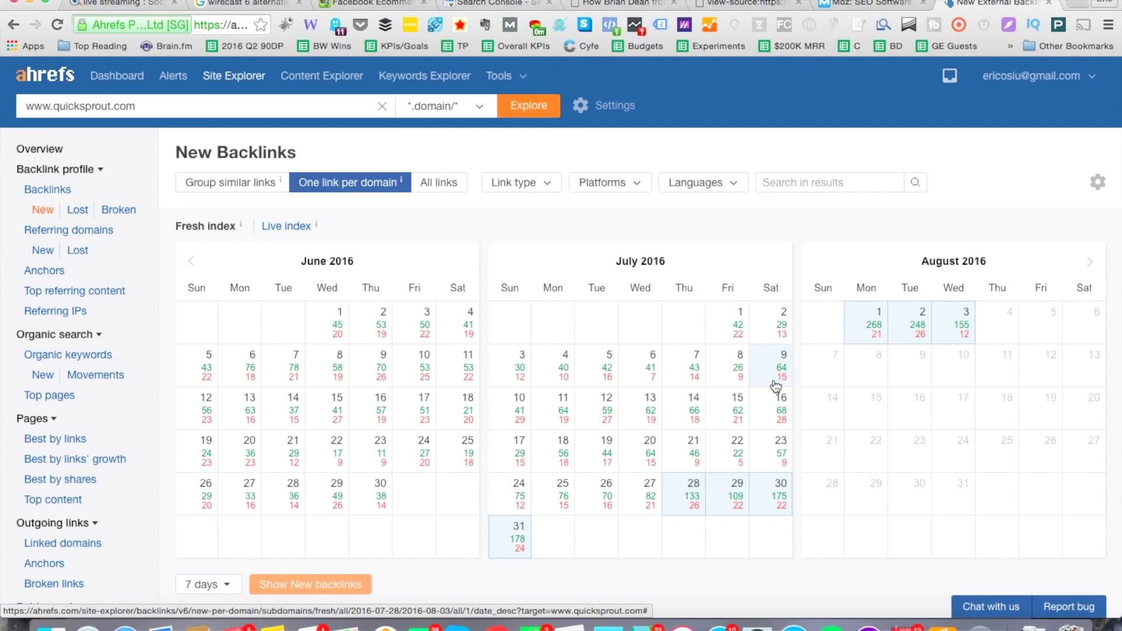
triple_click(237, 105)
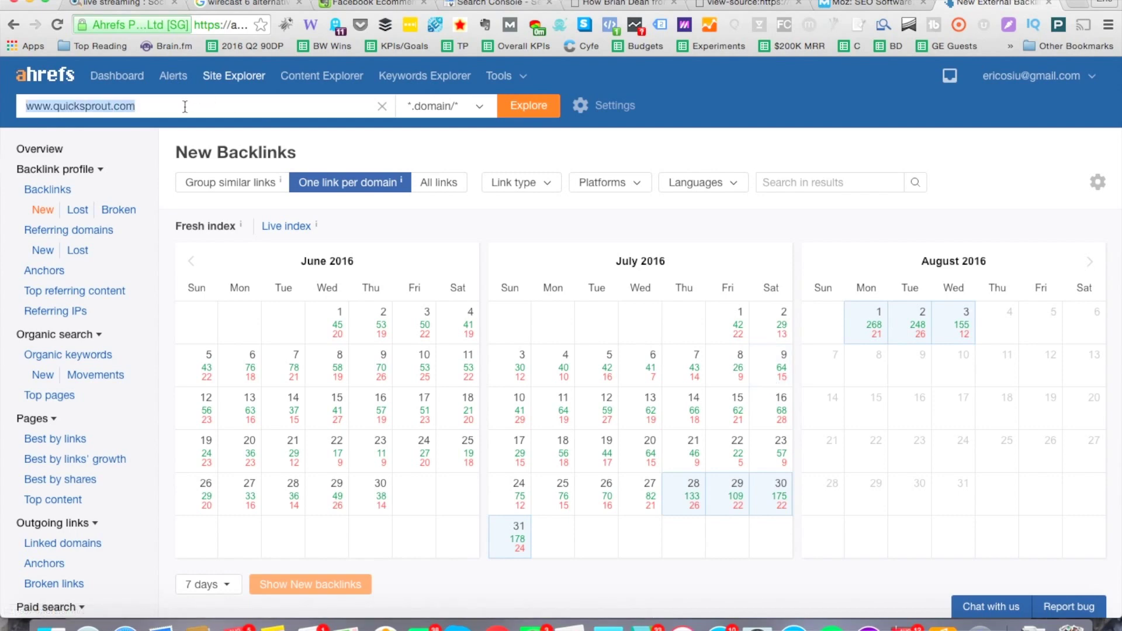
text(www.searchengi)
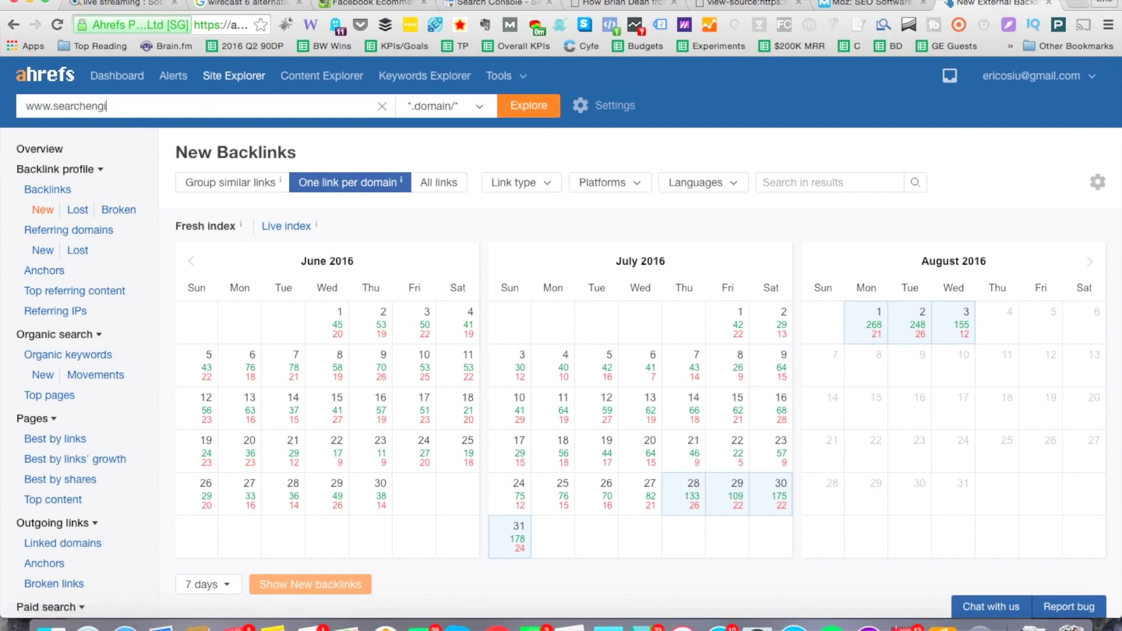
text(neland.com)
key(Return)
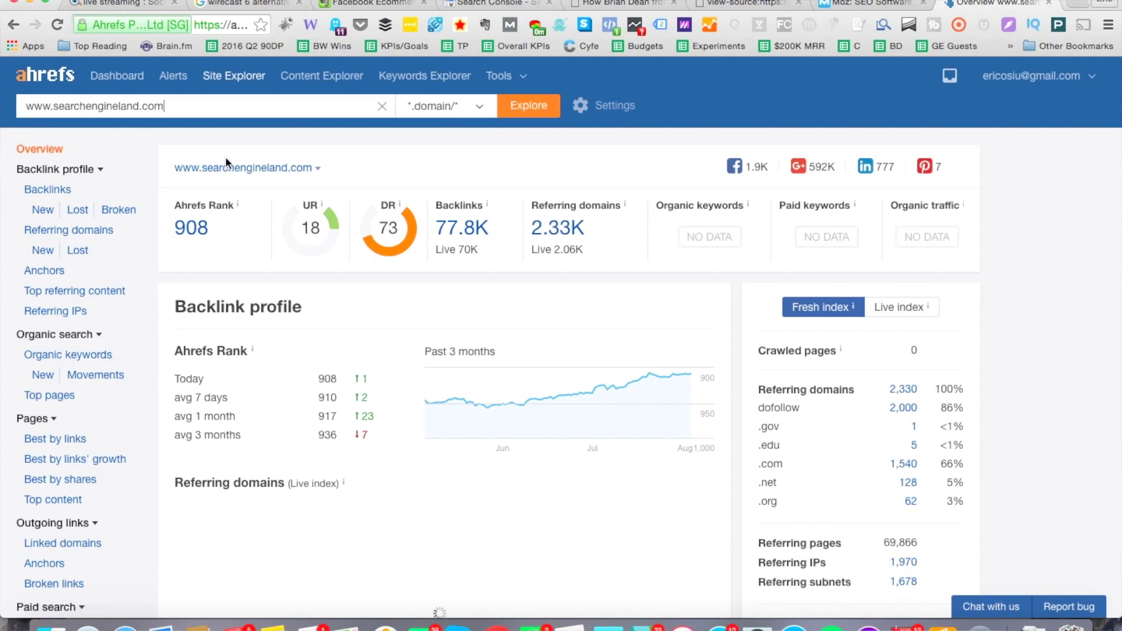
click(49, 213)
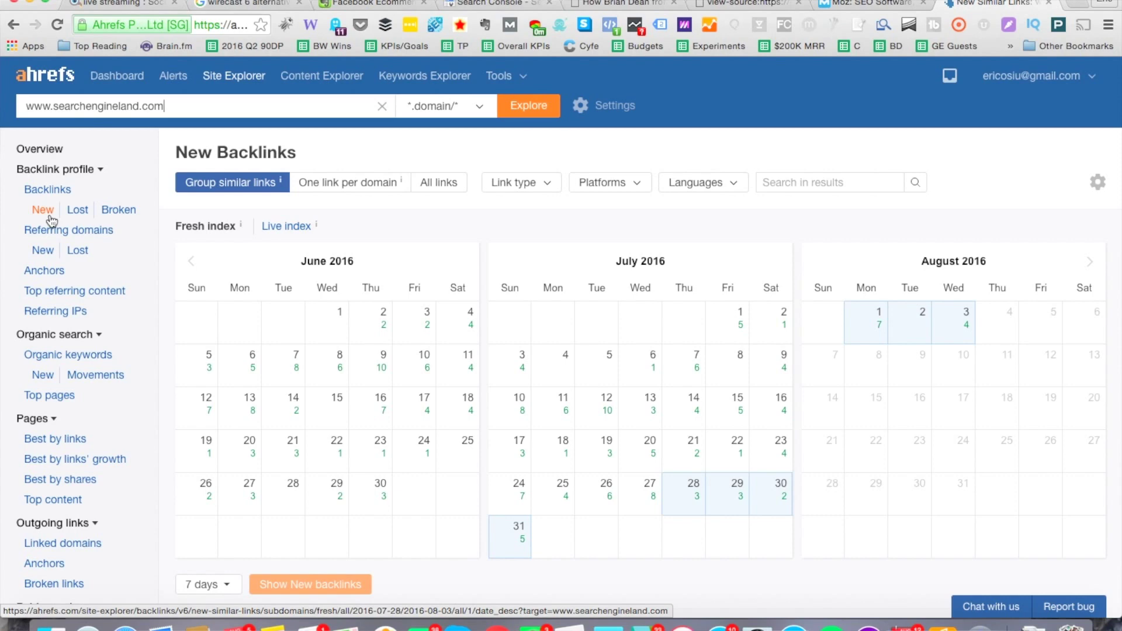
triple_click(126, 111)
text(www.)
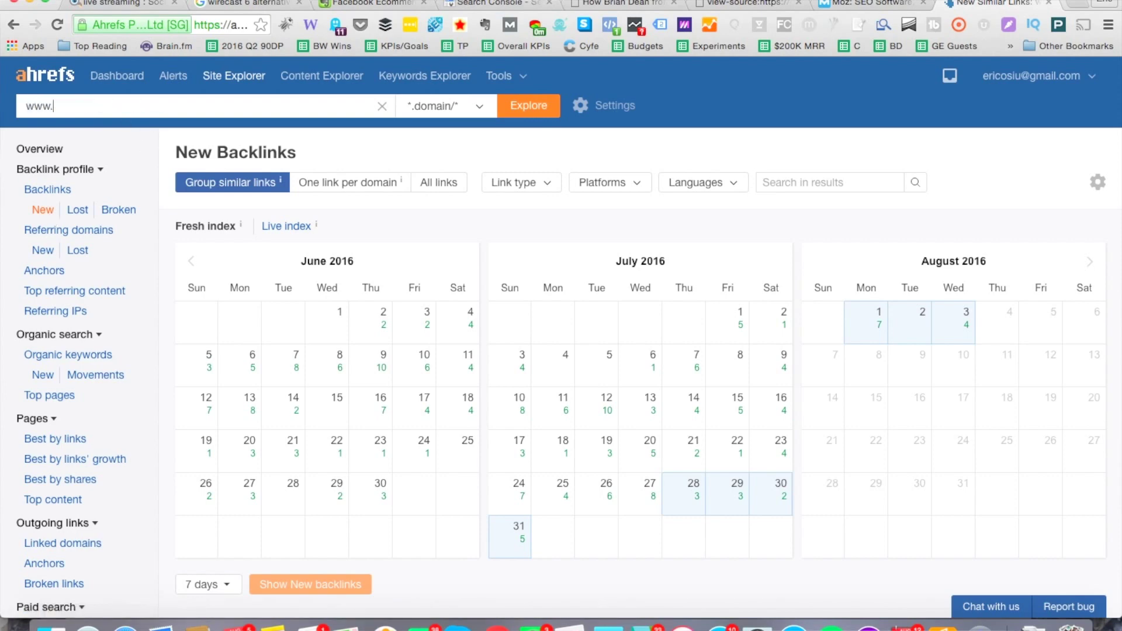
text(searc)
key(BackSpace)
key(BackSpace)
key(BackSpace)
key(BackSpace)
key(BackSpace)
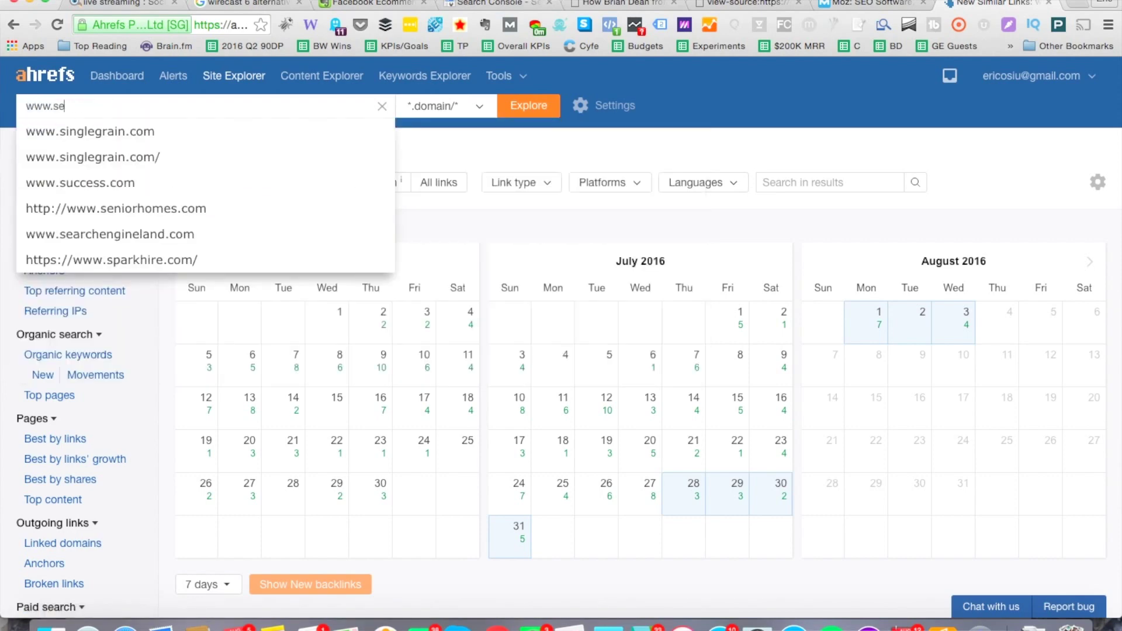
text(marketingland.com)
key(Return)
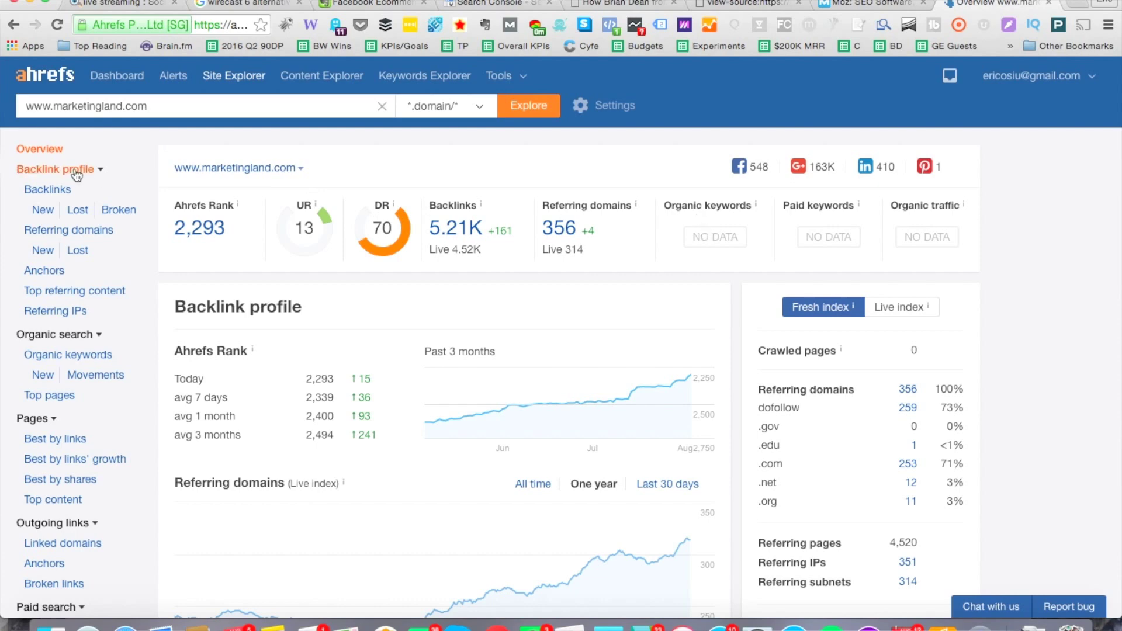
click(43, 210)
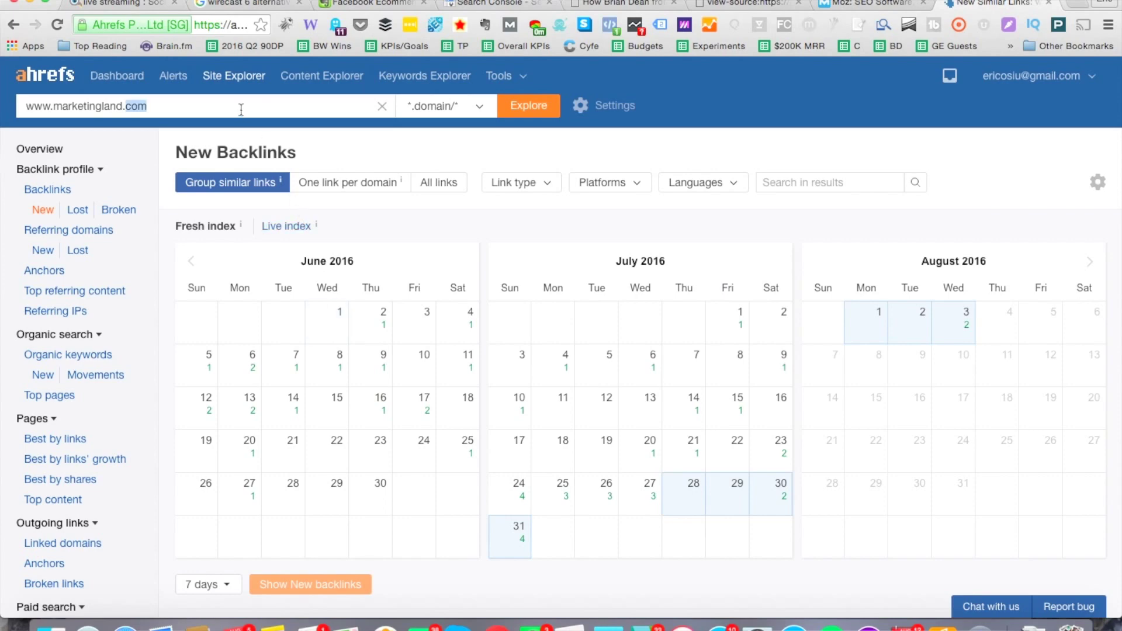
triple_click(243, 108)
Analyse searchenginewatch.com and show its New Backlinks calendar counted one link per domain.
text(www.statcounter)
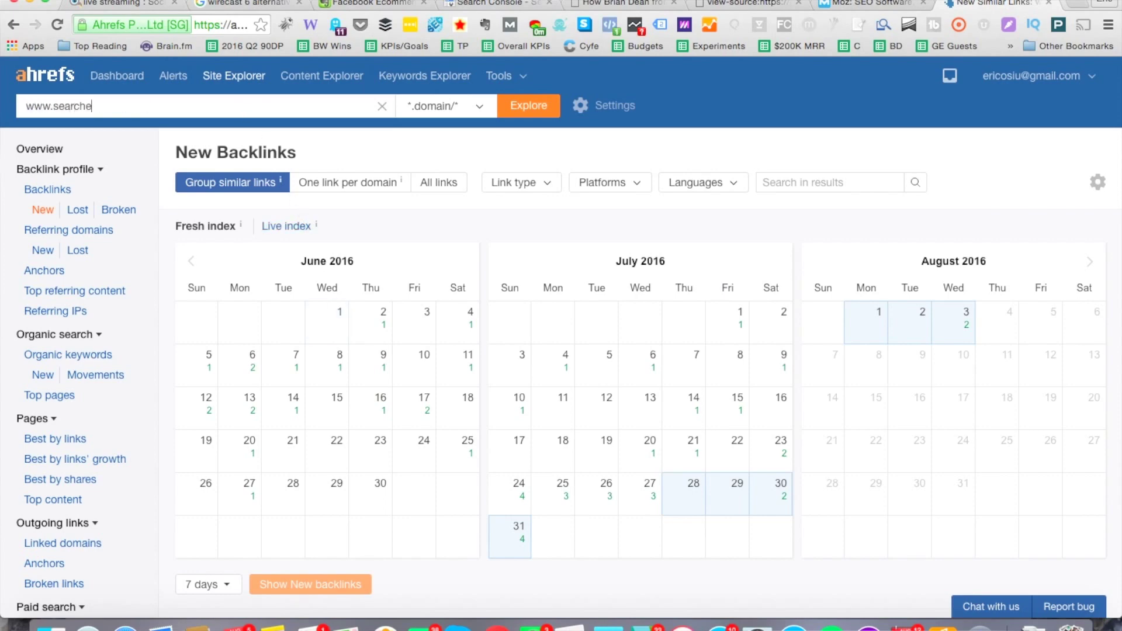
key(super+a)
text(searchenginewatch.com)
key(Return)
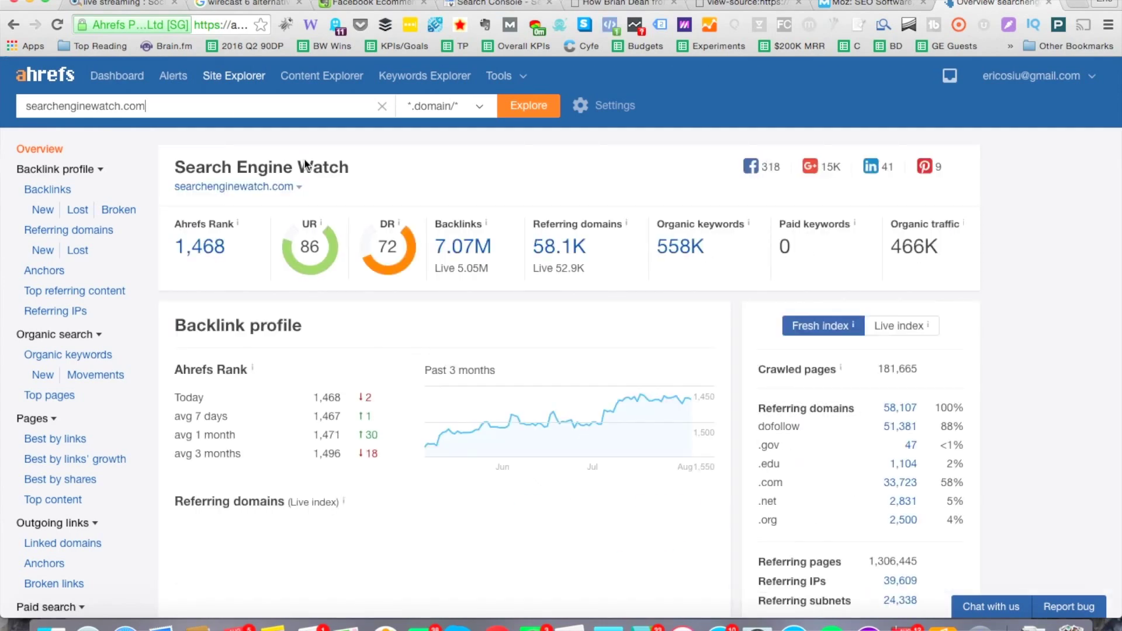
click(44, 210)
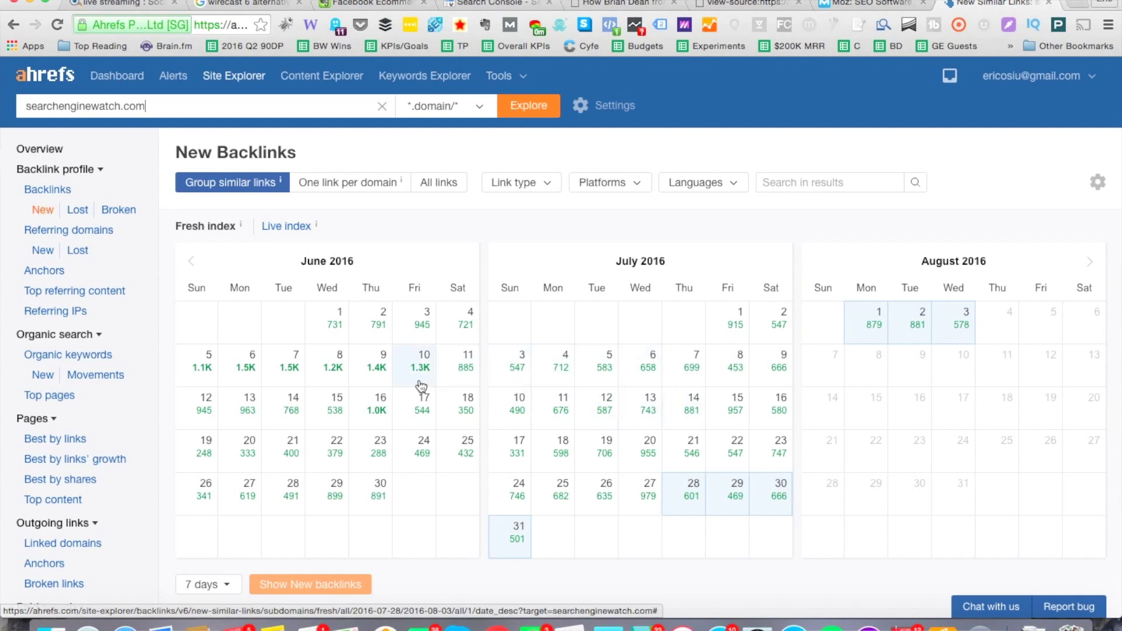
click(333, 188)
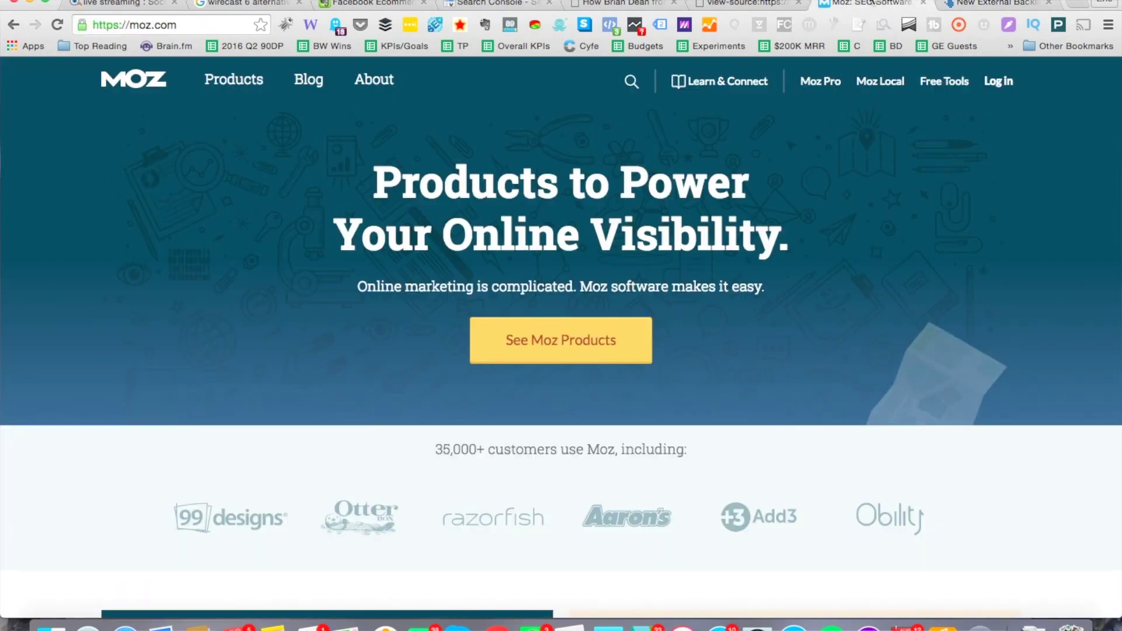
click(856, 3)
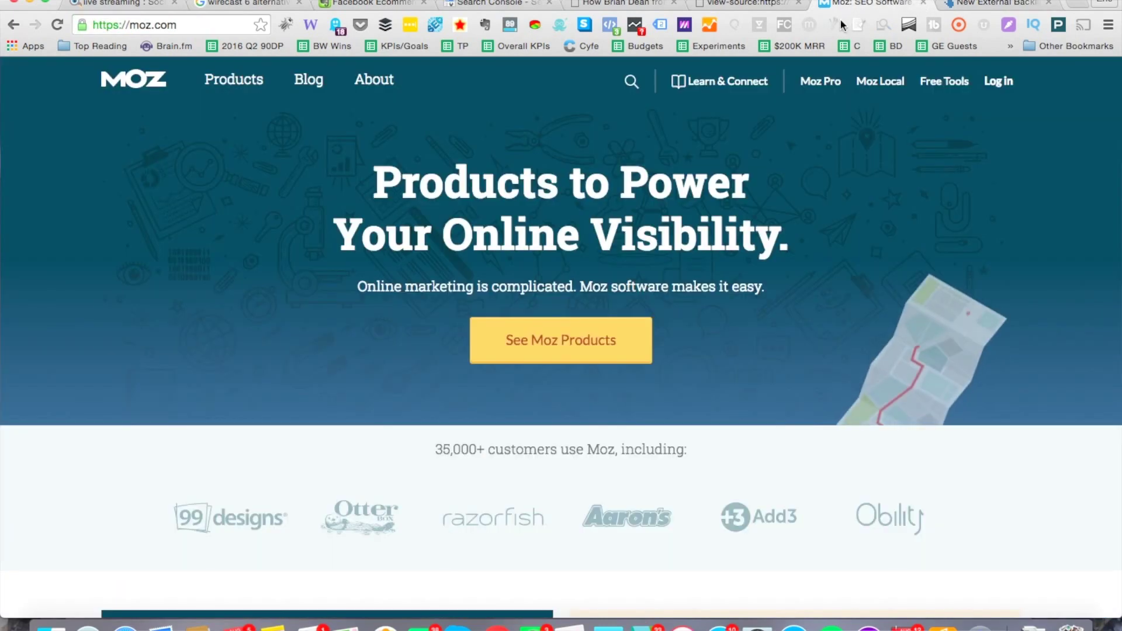
click(996, 83)
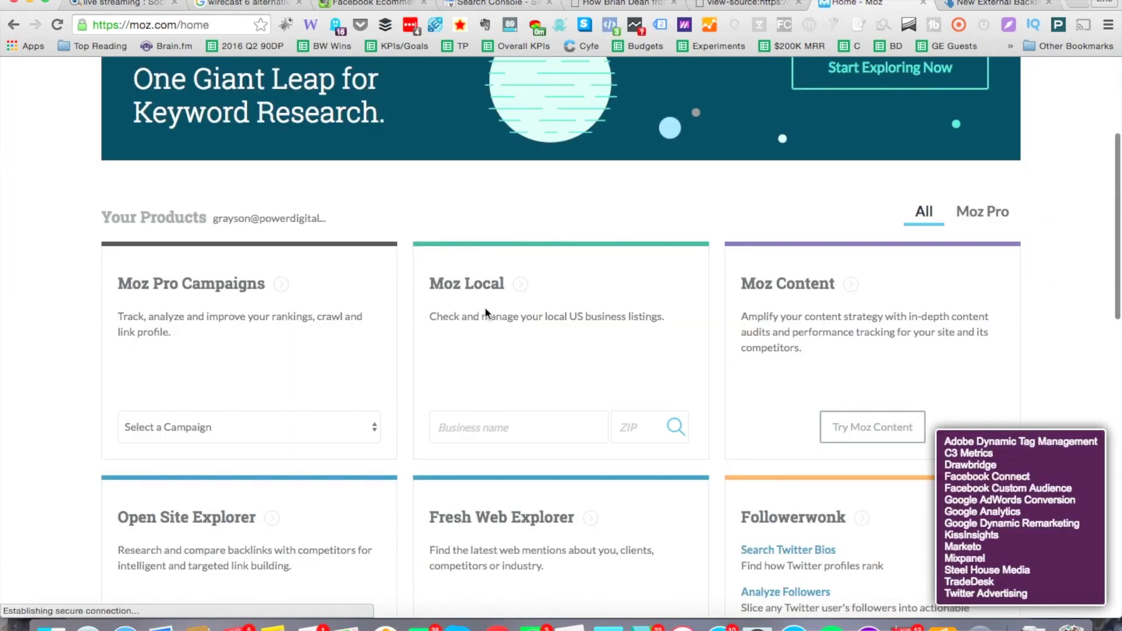
scroll(400, 350, down, 2)
click(204, 570)
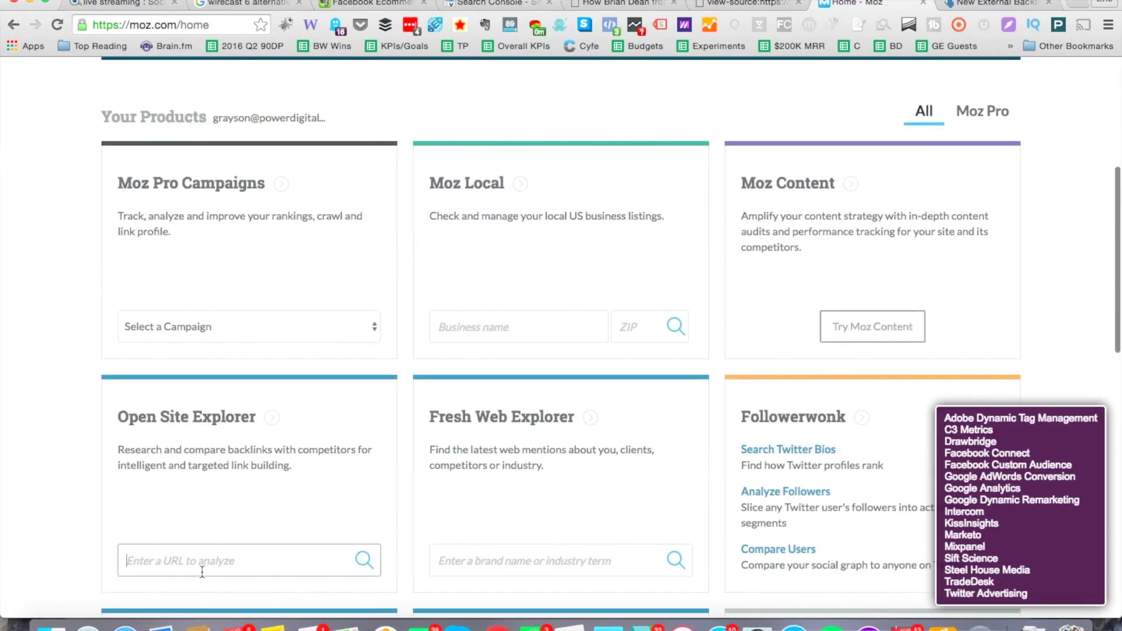
text(www.quicksprout.com)
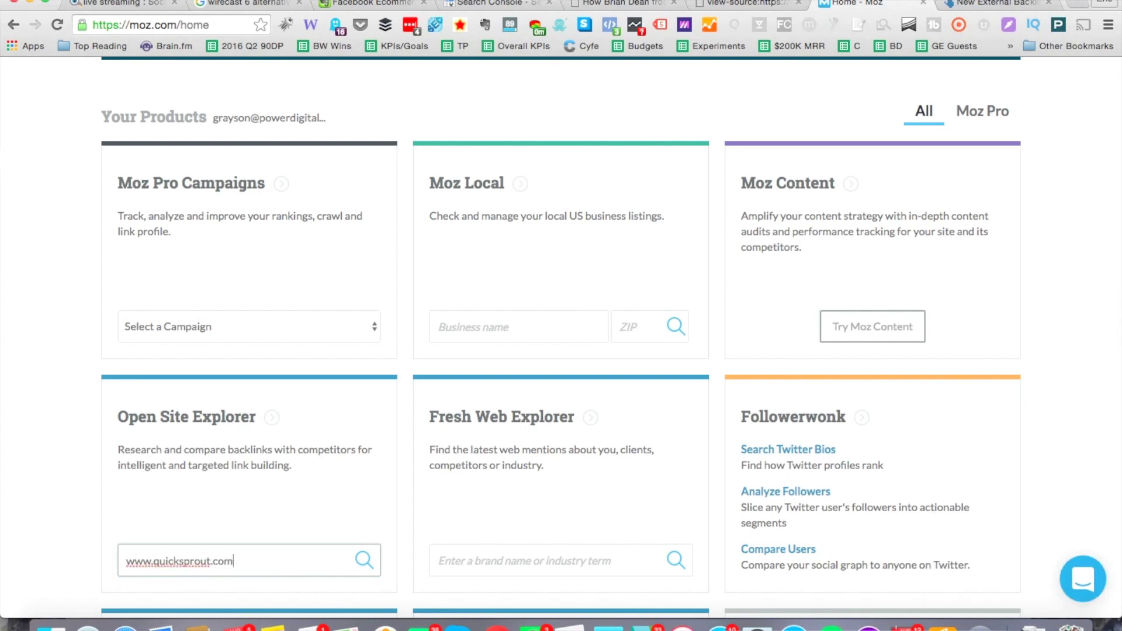
key(Return)
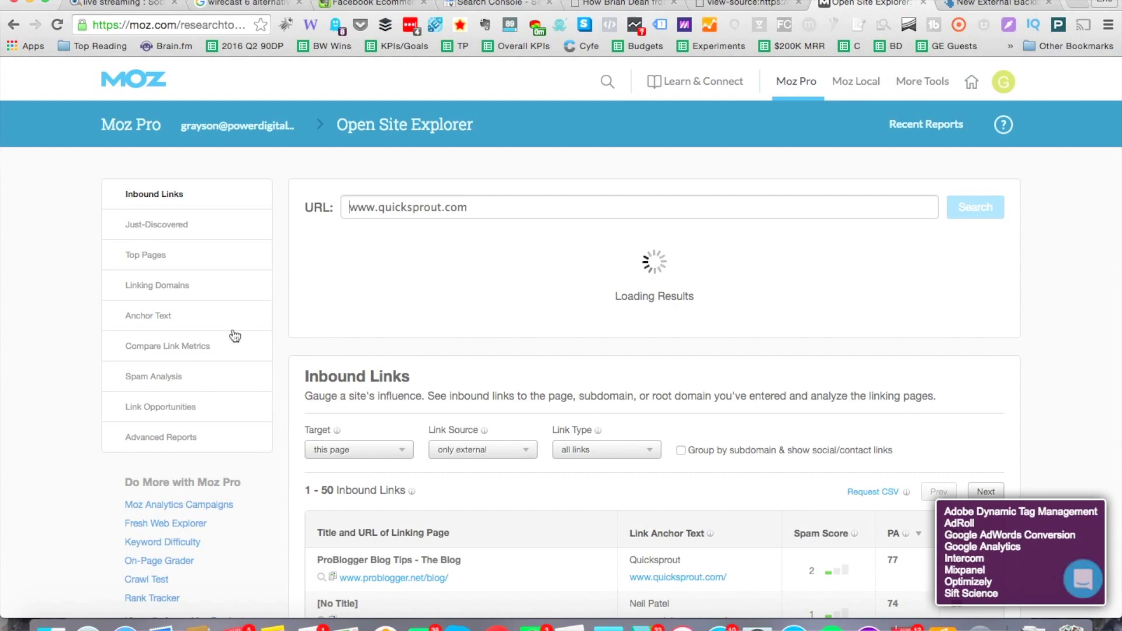
click(171, 356)
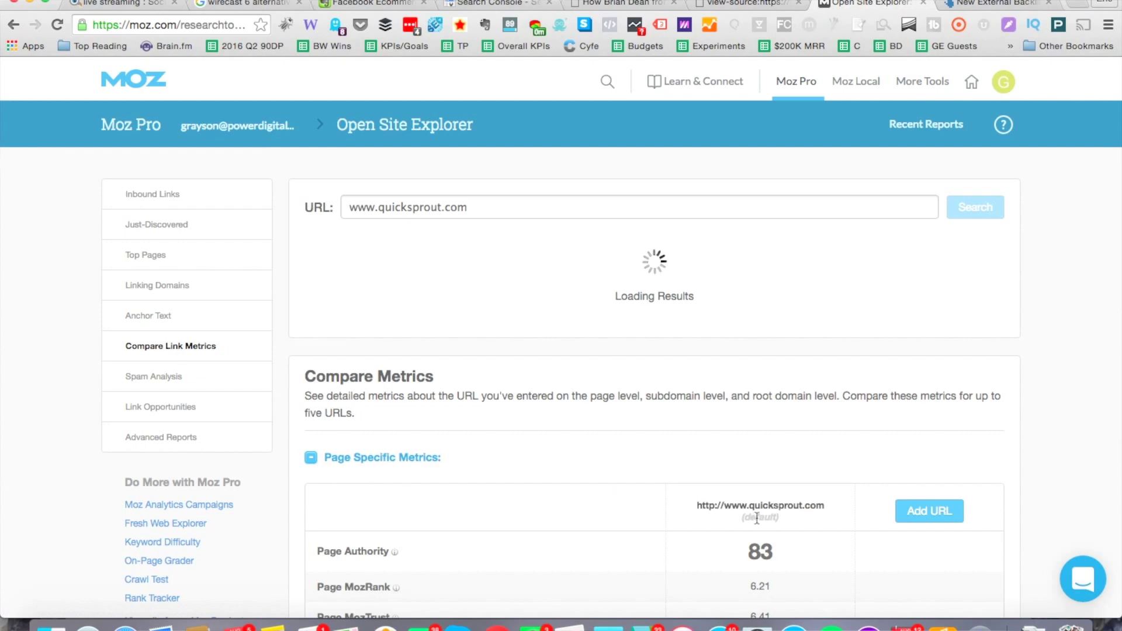
scroll(759, 502, down, 2)
click(916, 447)
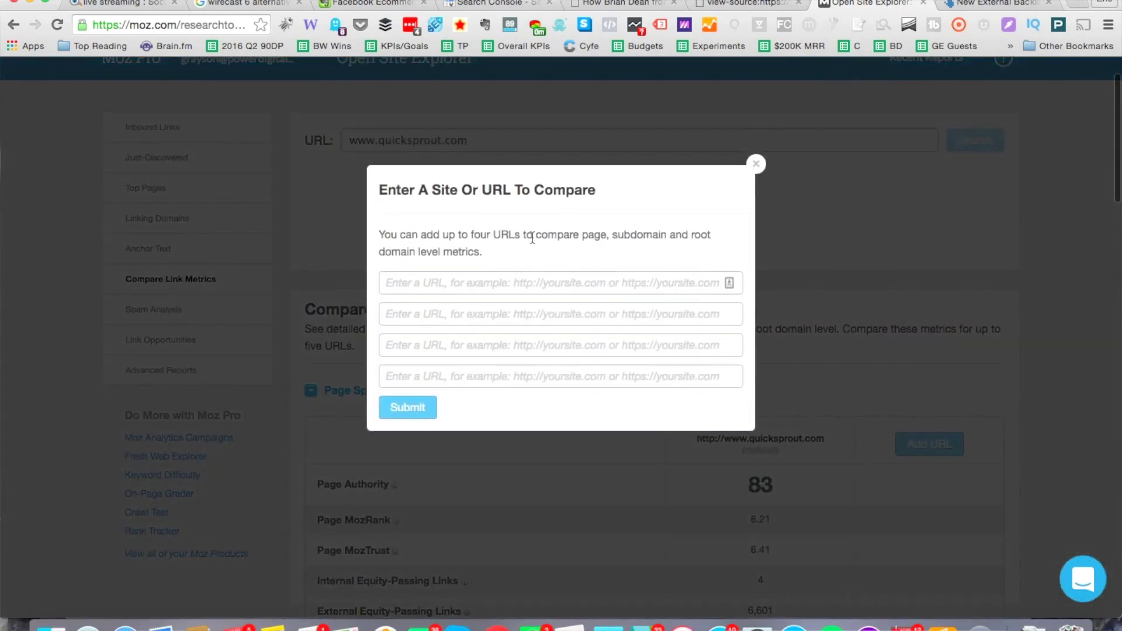
click(492, 278)
text(www.searc)
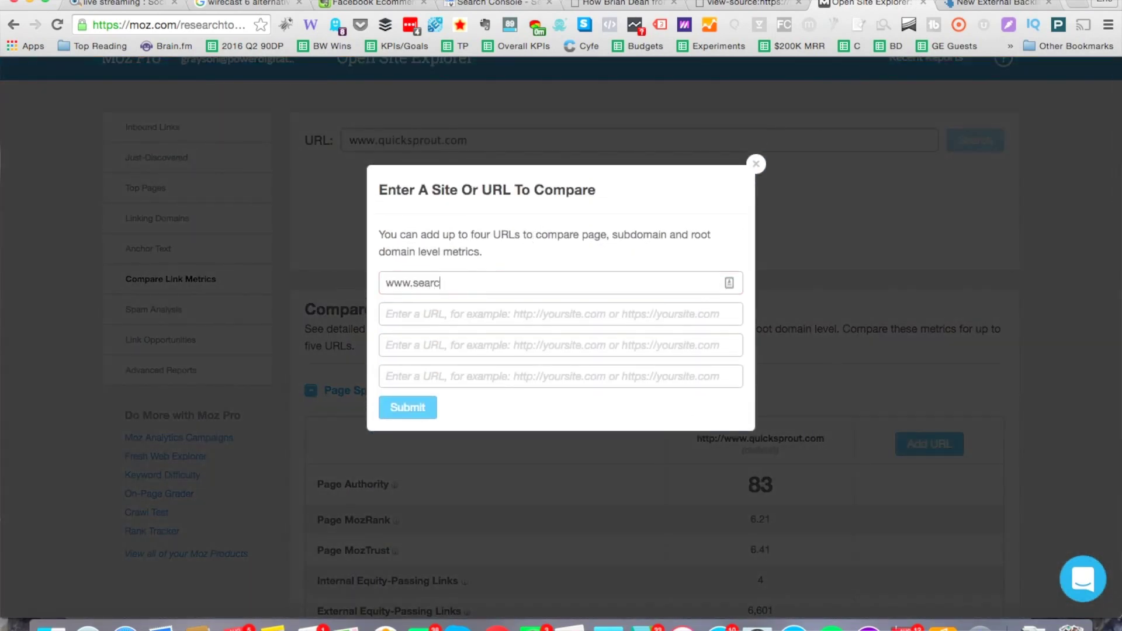
text(hengineland.com)
key(Tab)
text(www)
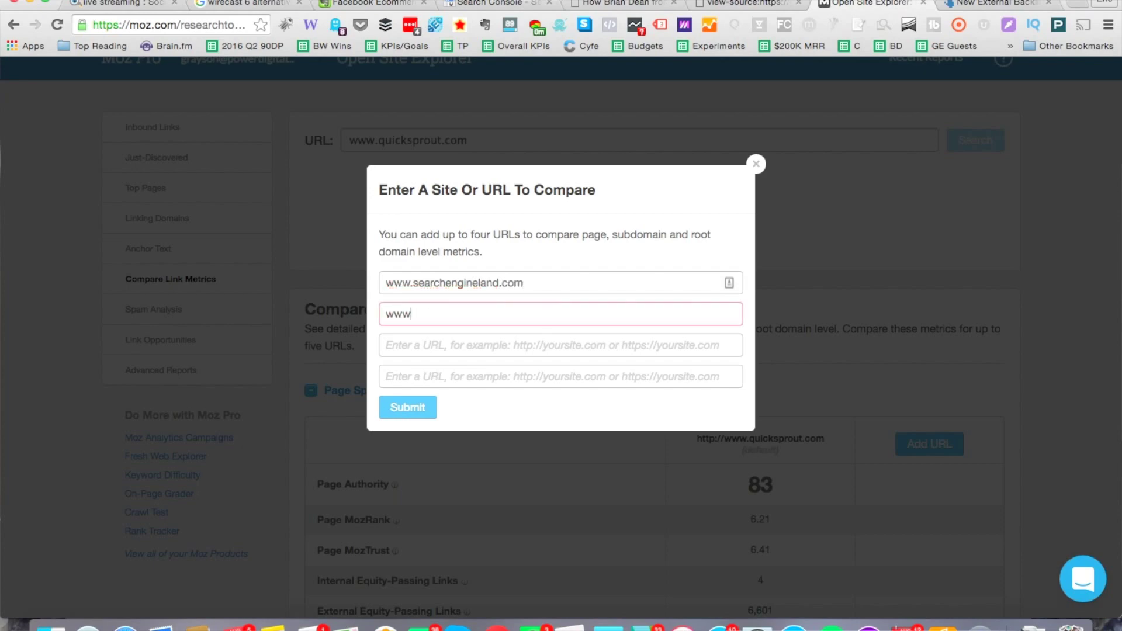
text(.marketingland.com)
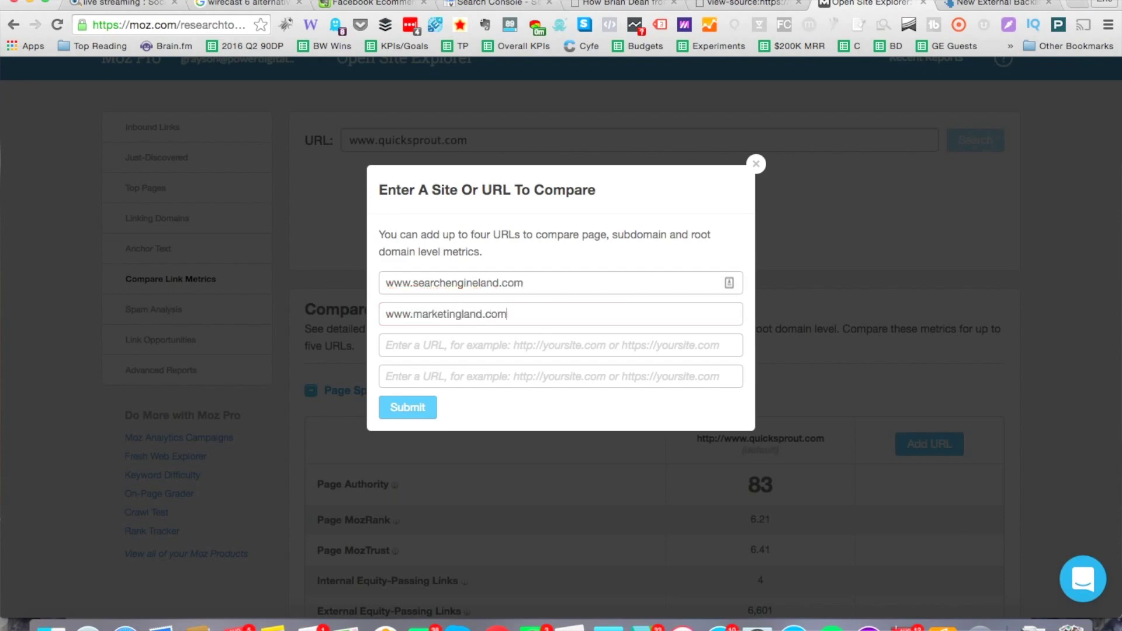
key(Tab)
text(www.searchengine)
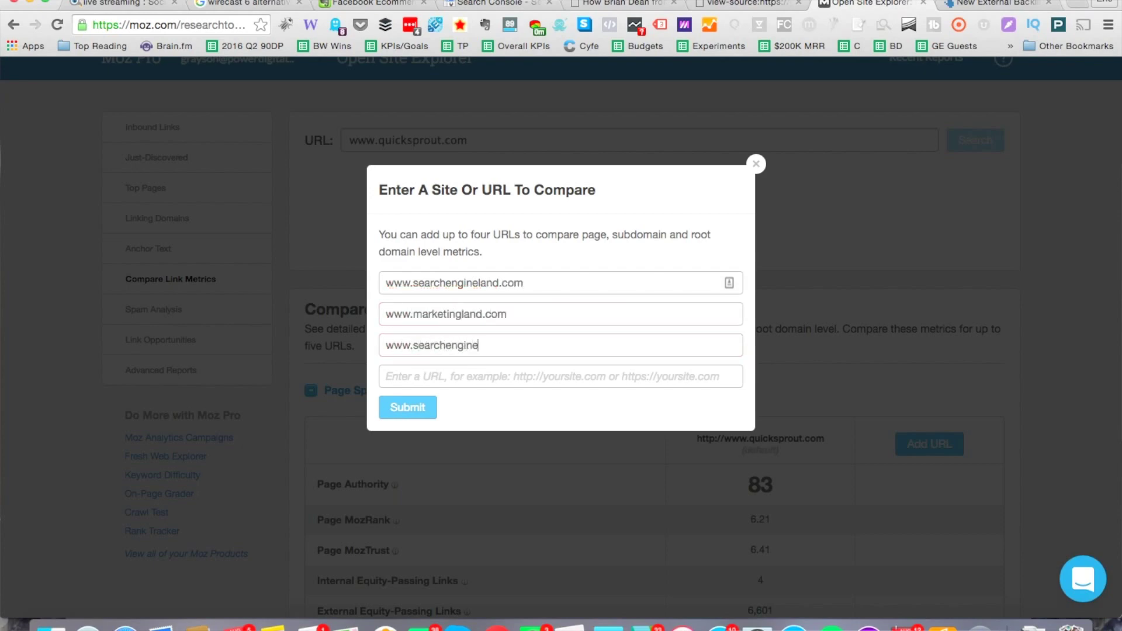
text(watch.com)
key(Tab)
text(www.)
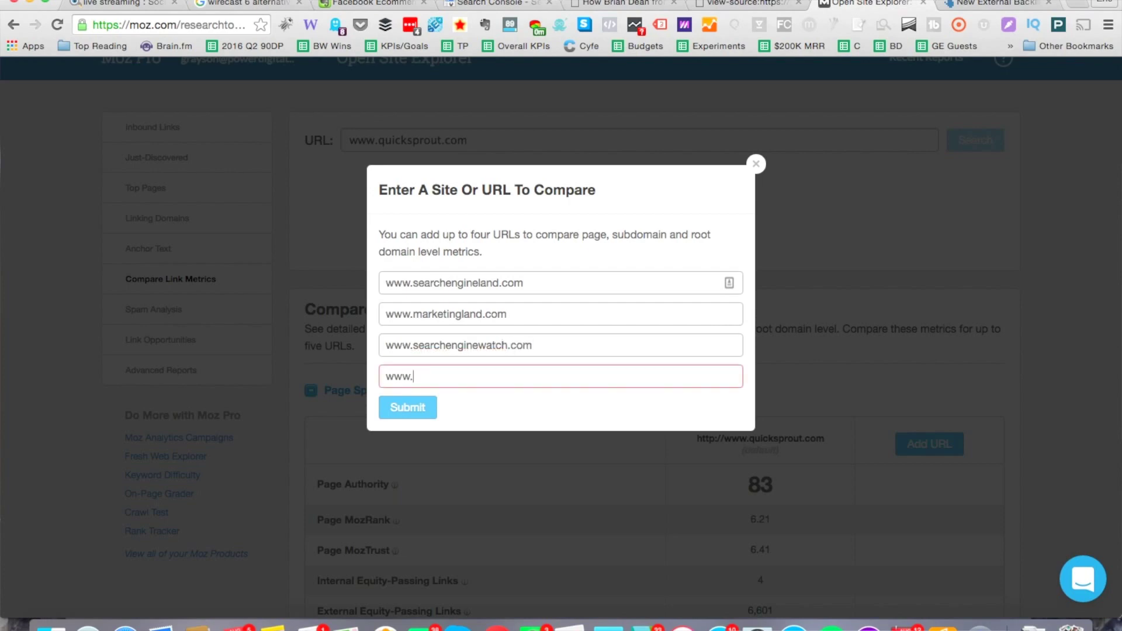
text(searchenginejournal.com)
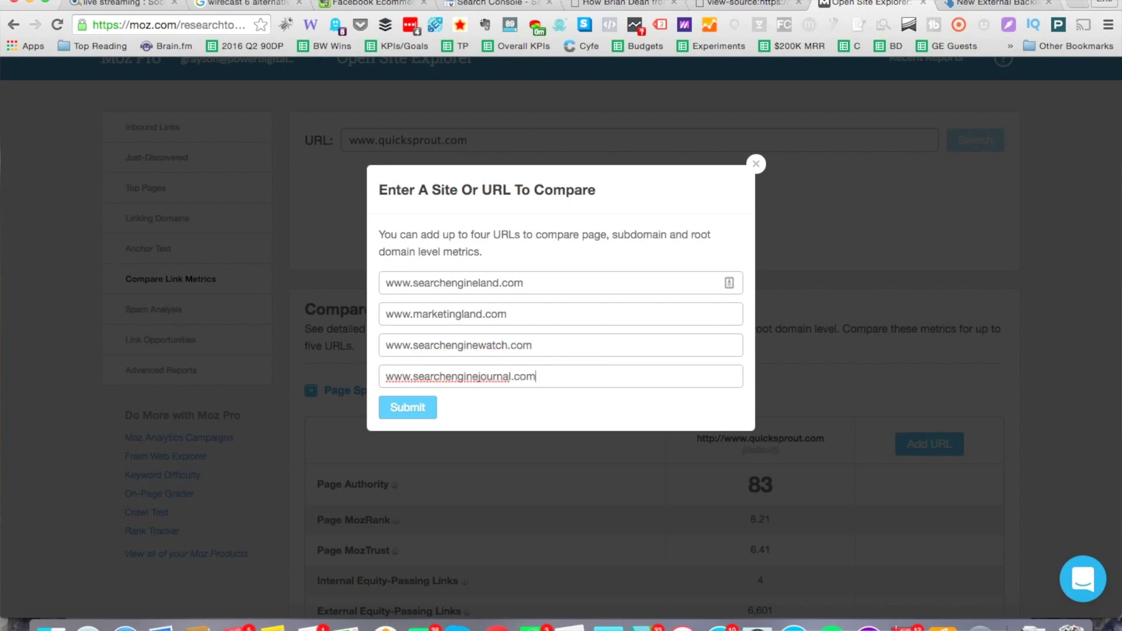
key(Return)
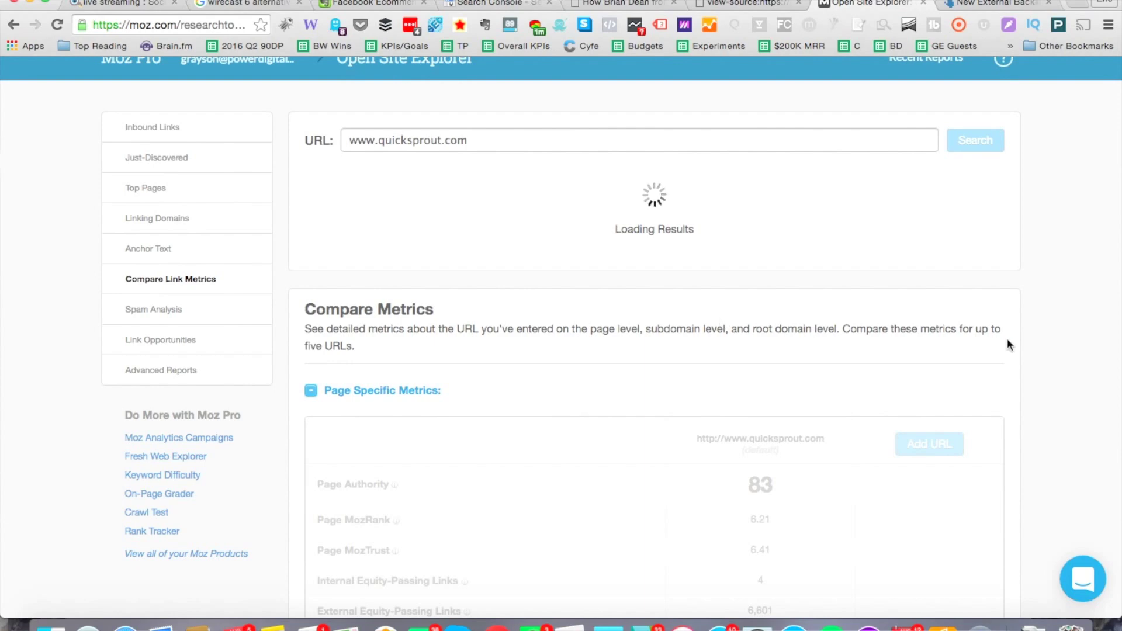
scroll(1007, 338, down, 5)
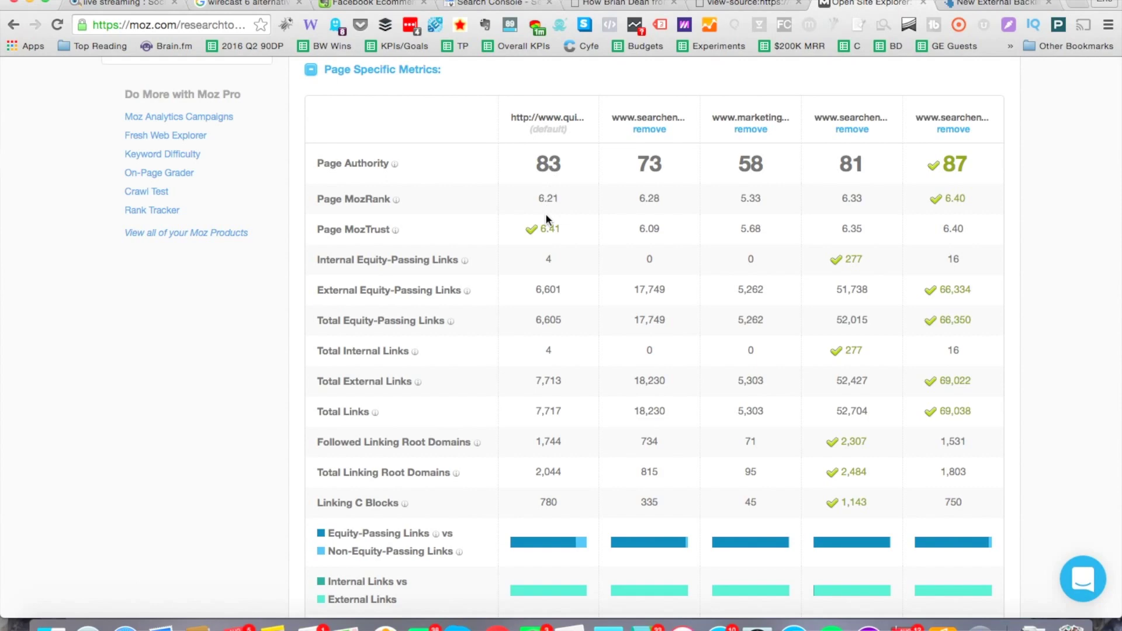
Highlight the Followed Linking Root Domains row (734) in Page Specific Metrics, then return to Ahrefs.
double_click(649, 441)
drag(318, 442, 982, 437)
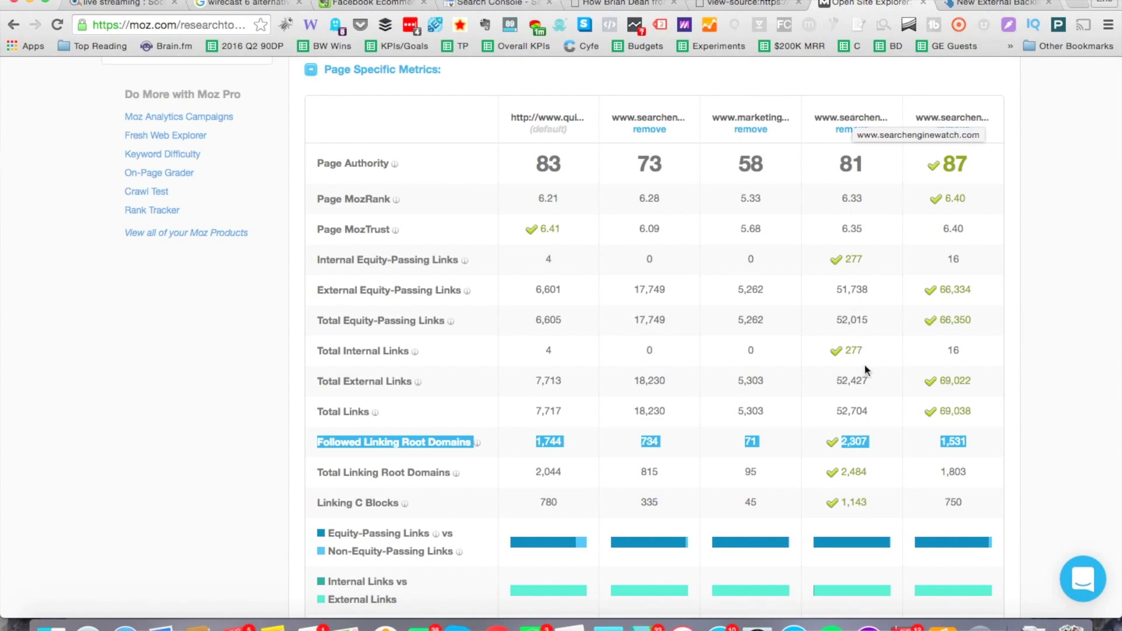
click(873, 448)
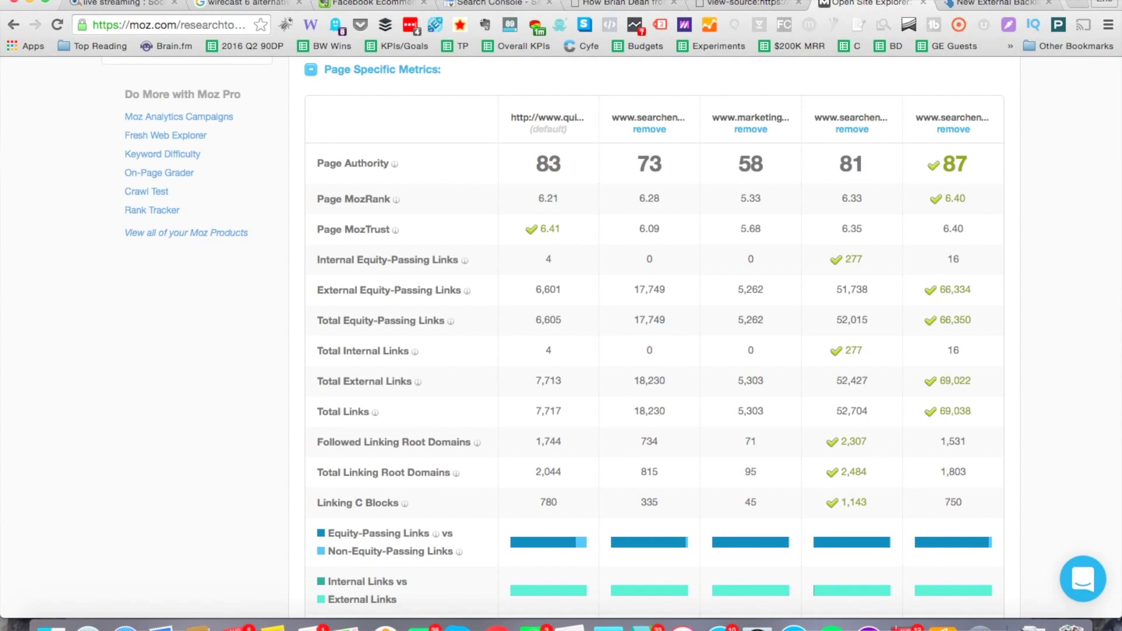
click(994, 4)
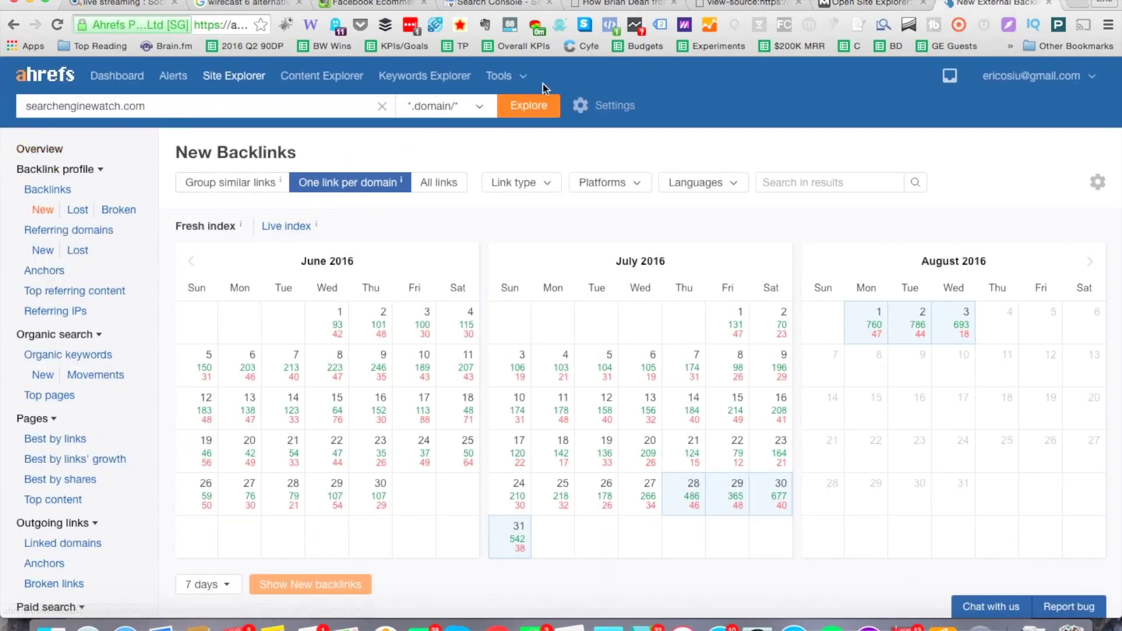
Open the searchenginewatch.com Overview, then load the overview for quicksprout.com.
click(41, 149)
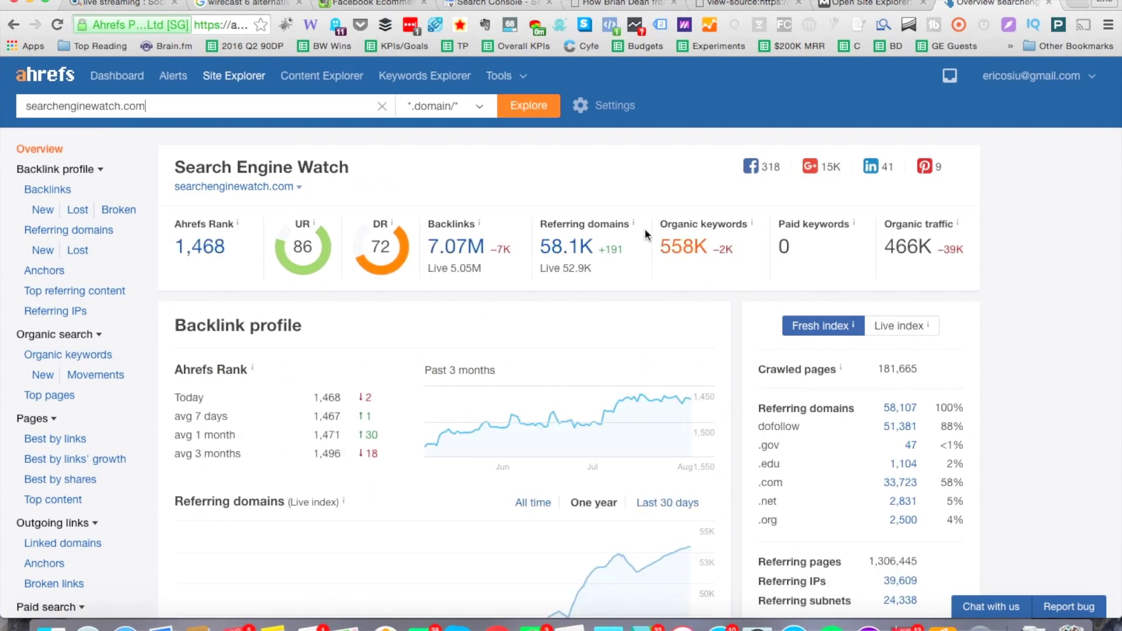
triple_click(90, 109)
text(quicksprout.com)
key(Return)
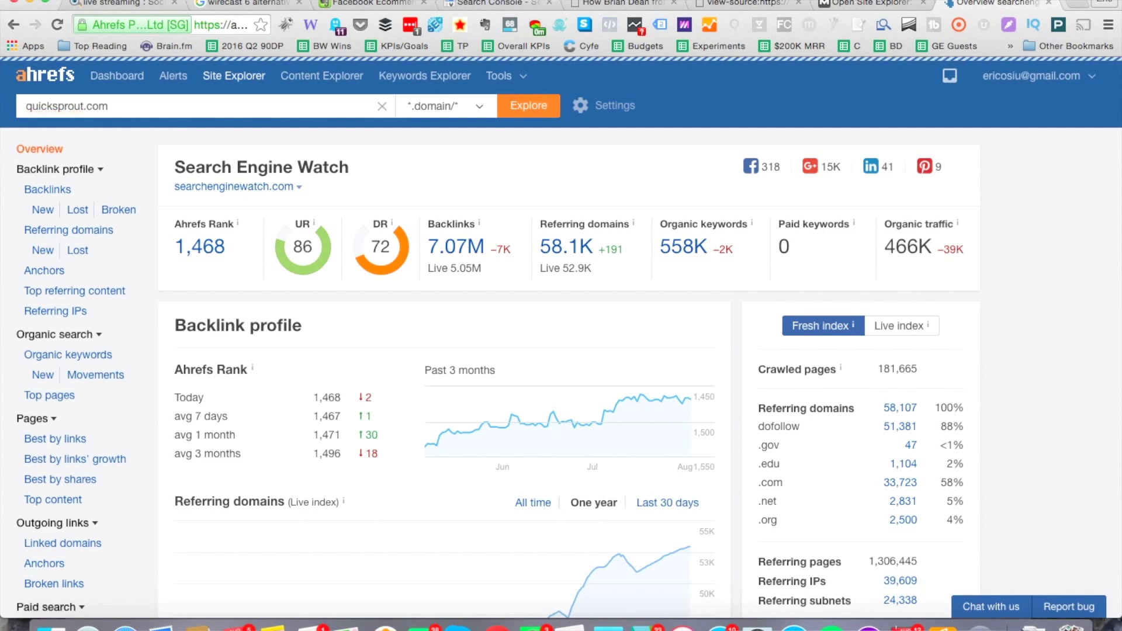